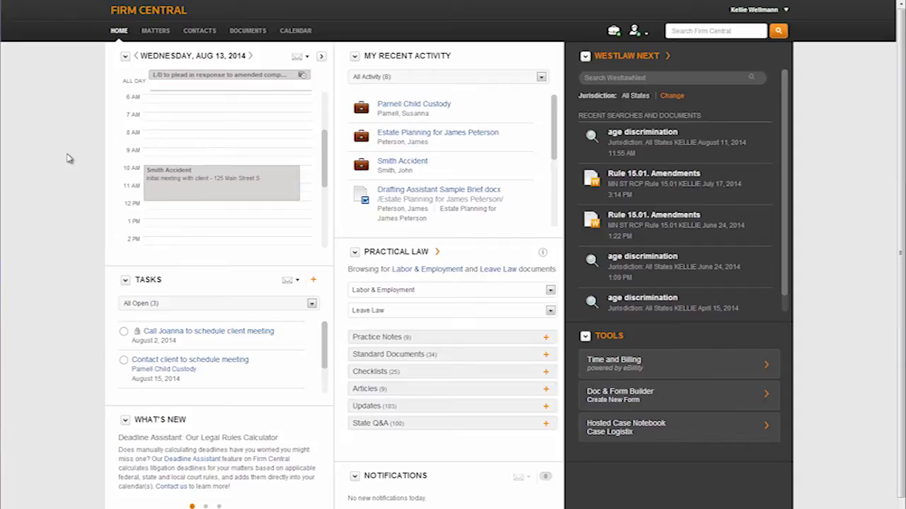
Go to the Parnell Child Custody matter's Client Portal page and start opening the portal for the client
click(156, 37)
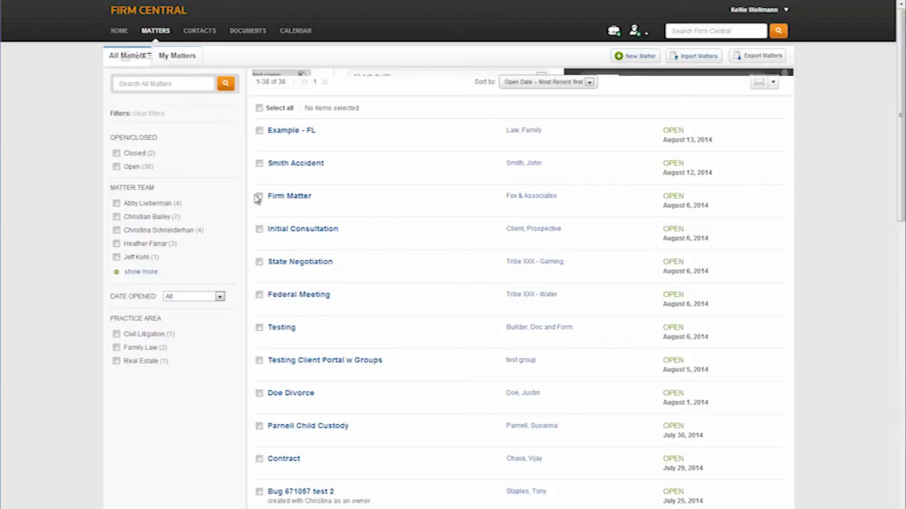
click(327, 428)
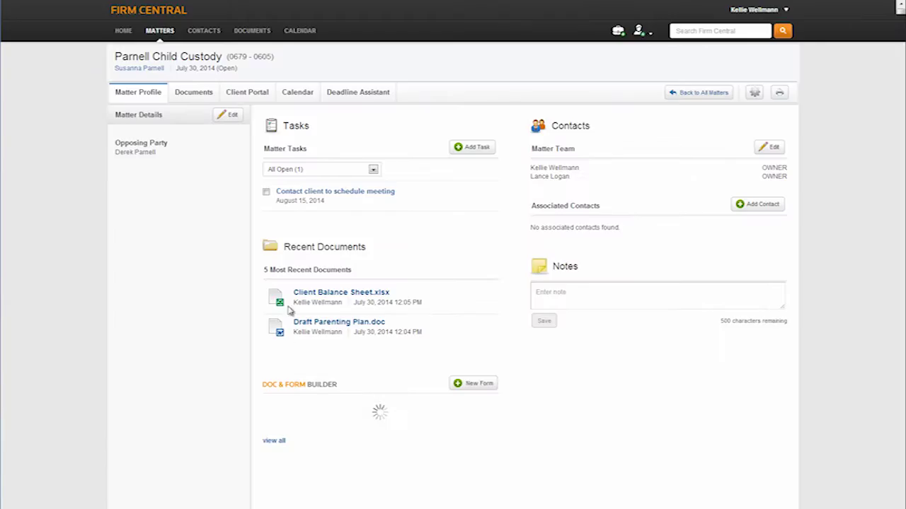
click(251, 93)
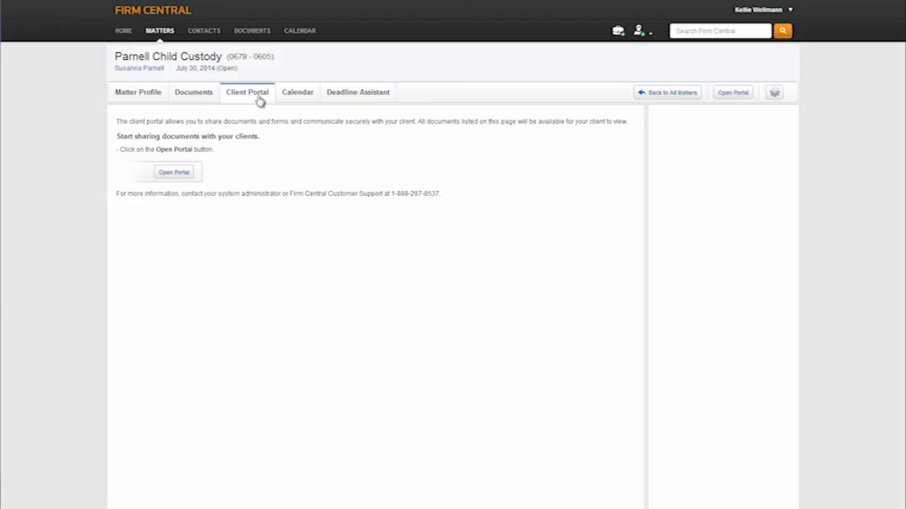
click(174, 173)
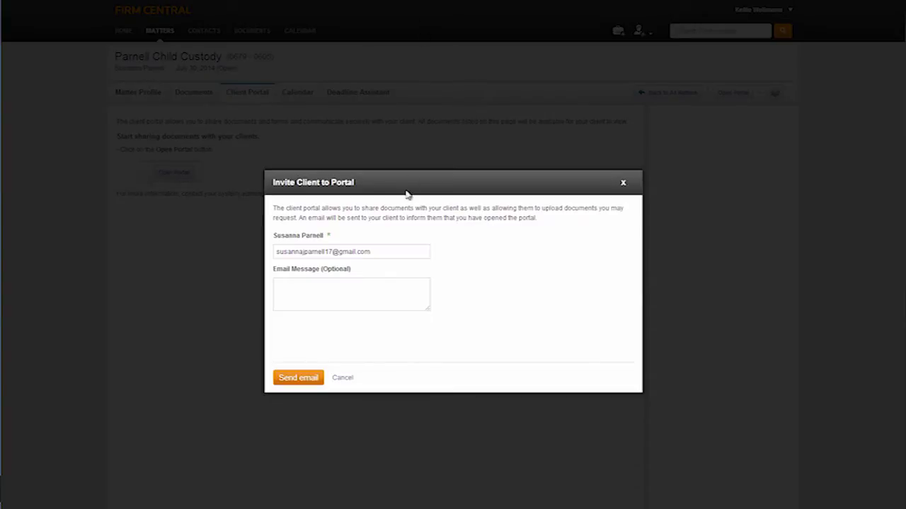
Email the client a portal invitation with the message 'Please register for the portal.'
click(389, 290)
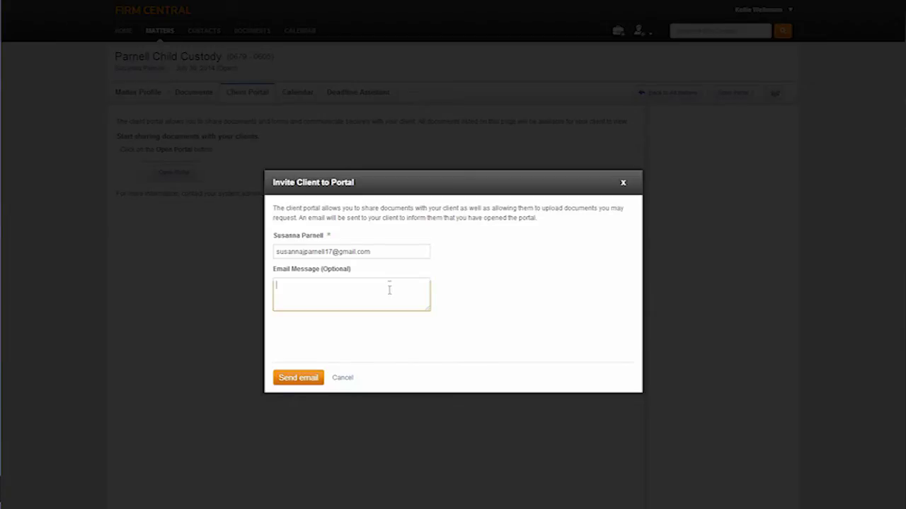
text(Please register for the portal)
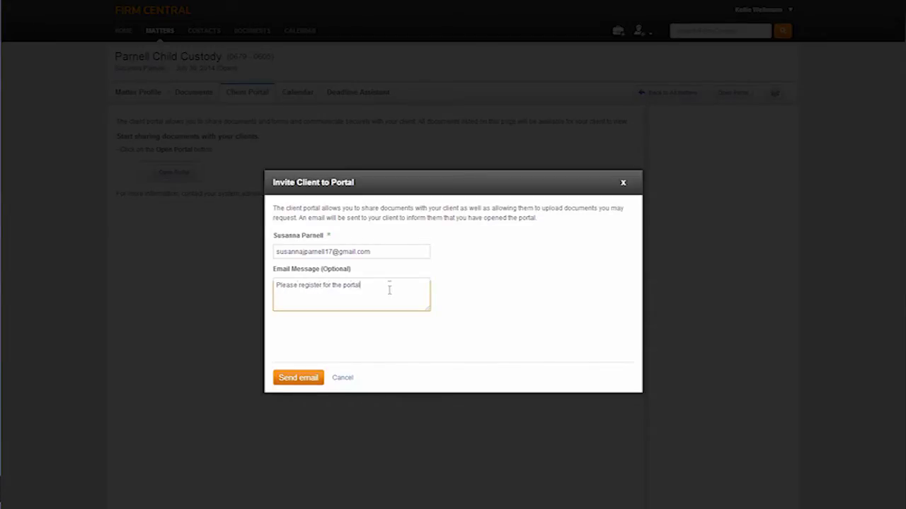
text(.)
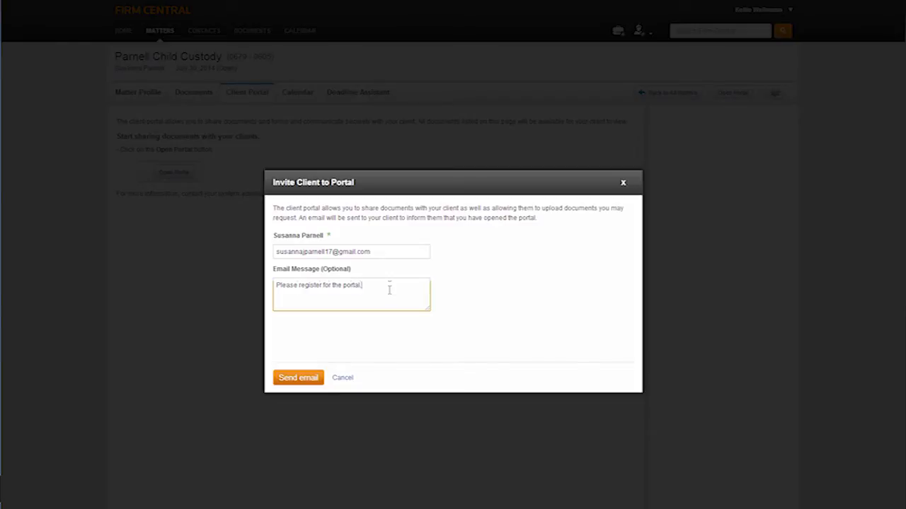
click(302, 379)
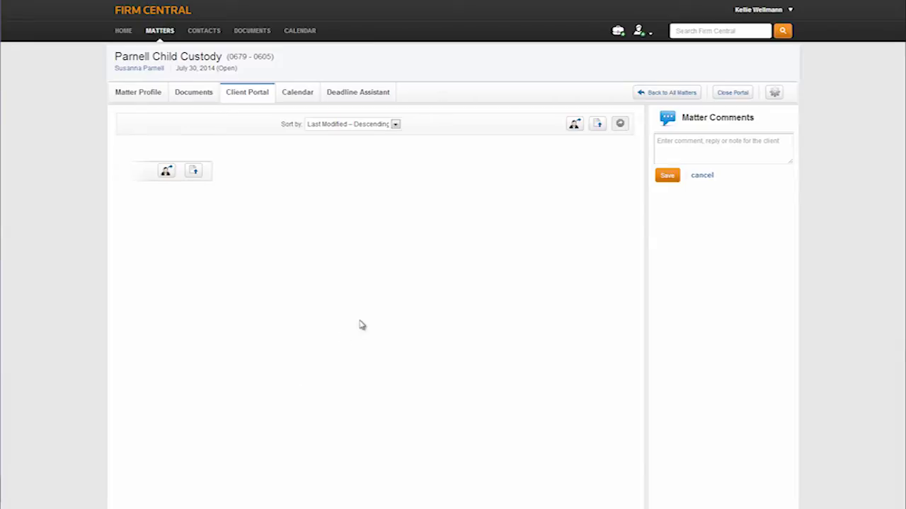
Share the existing Case Files document Draft Parenting Plan.doc with the client
click(575, 127)
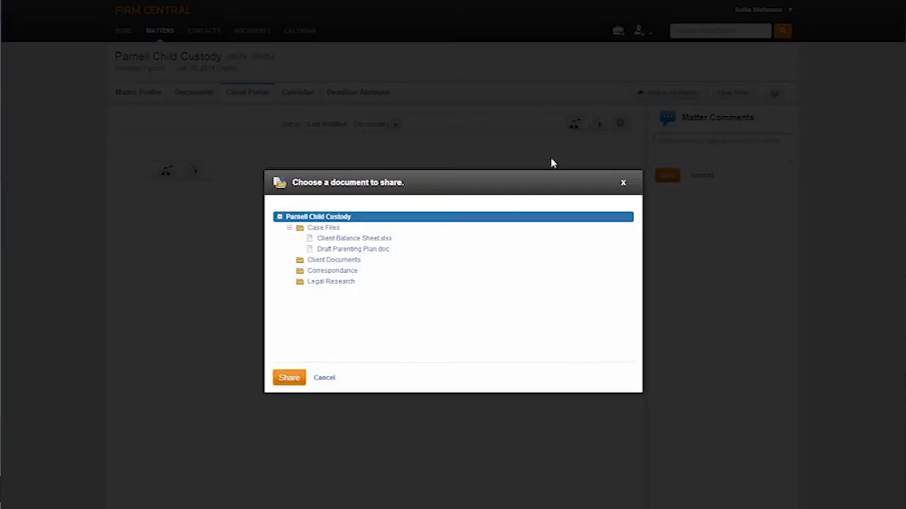
click(353, 250)
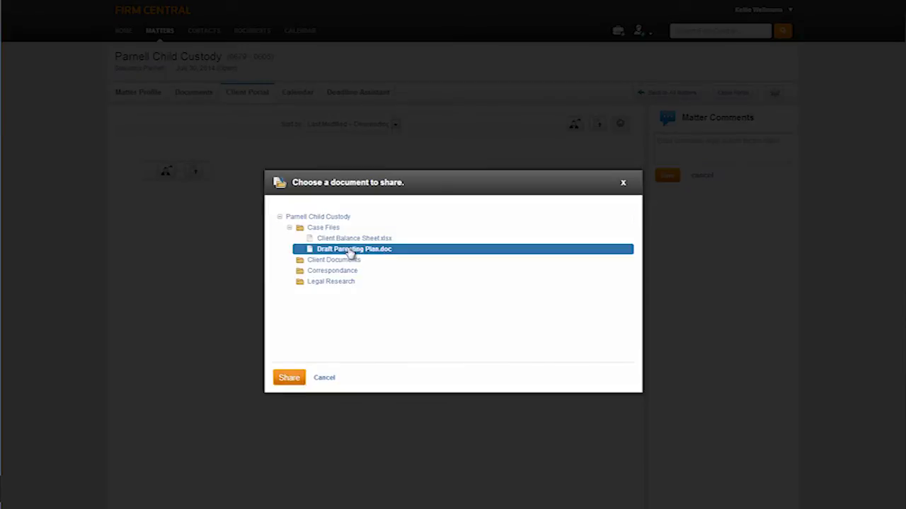
click(288, 378)
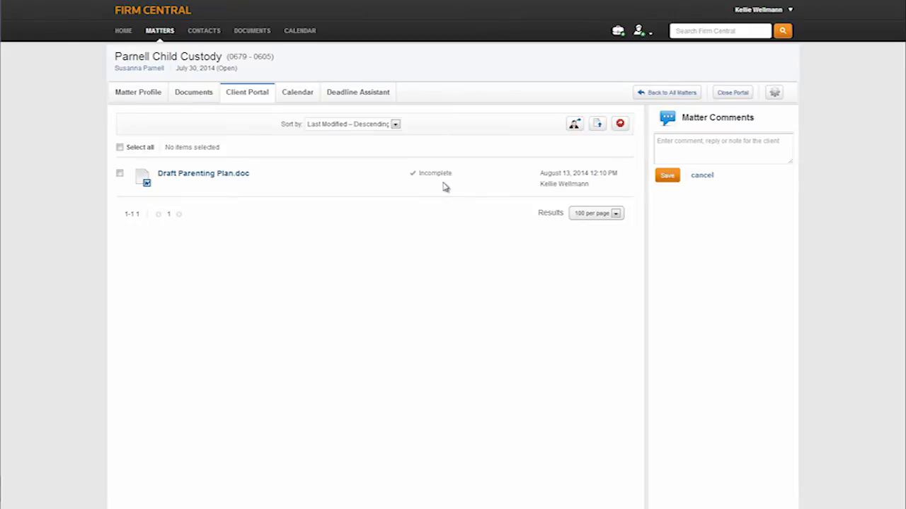
Save a matter comment greeting the client and asking them to review this document, then open Case Files
click(676, 146)
text(Hi Su)
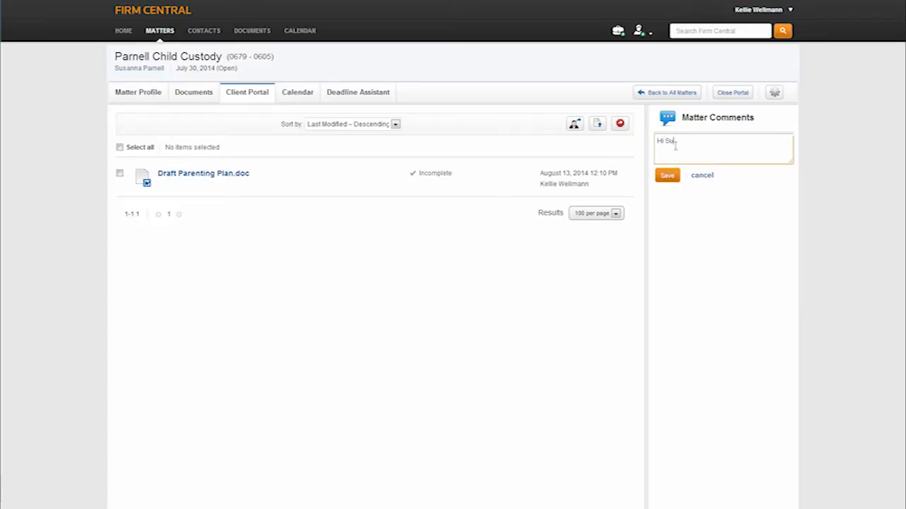
text(sanna - please review this document.)
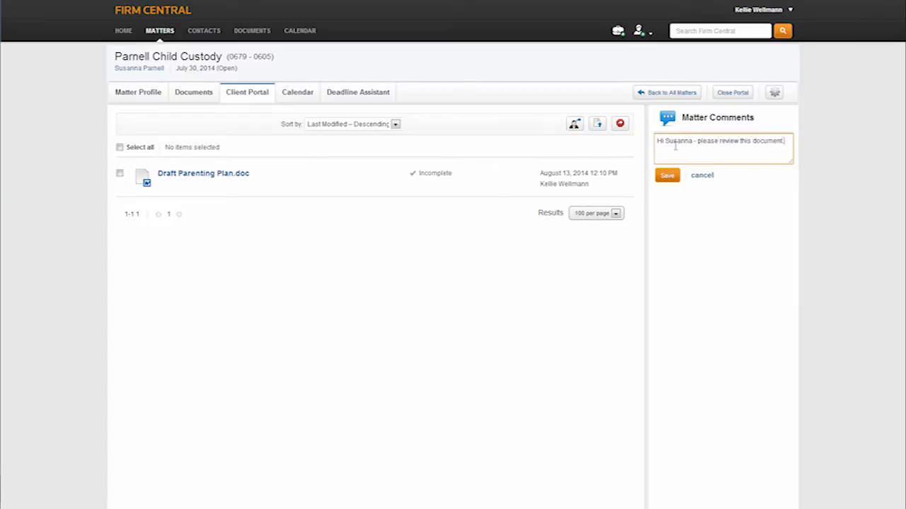
click(673, 177)
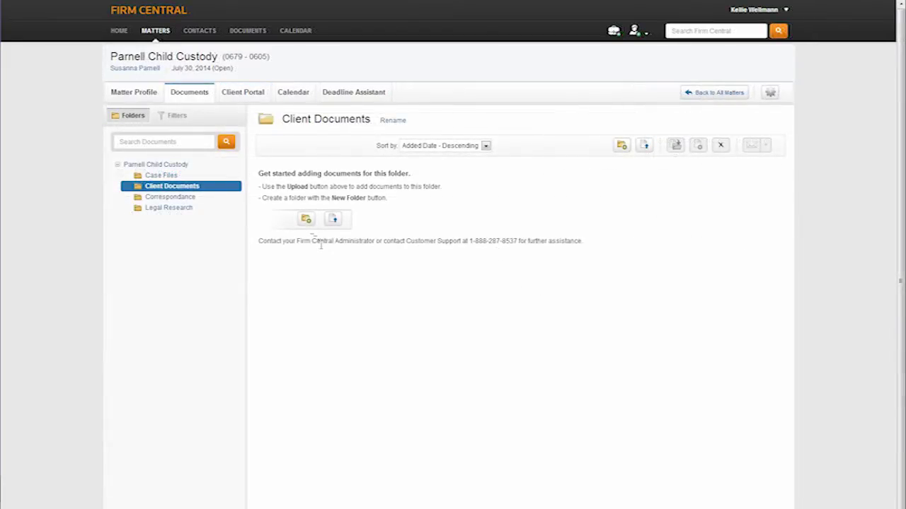
click(189, 95)
click(304, 199)
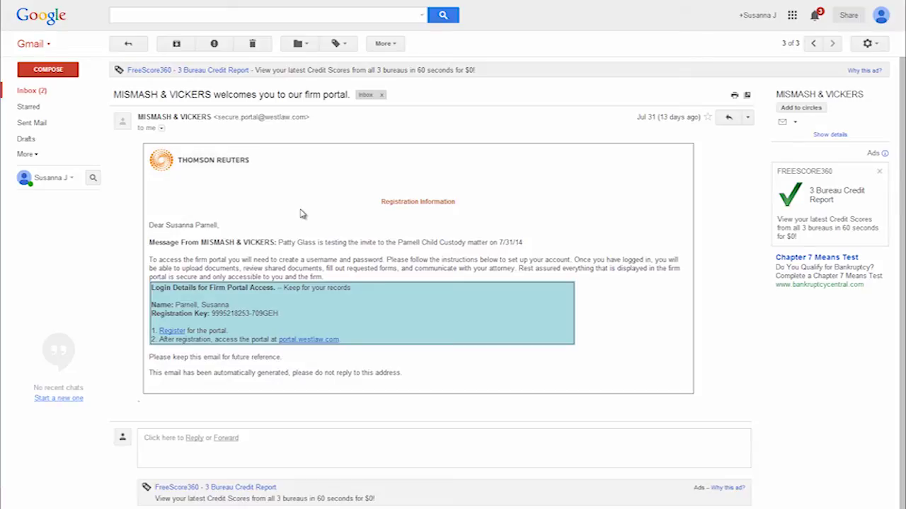
Follow the Register link in the Firm Portal welcome email
click(174, 331)
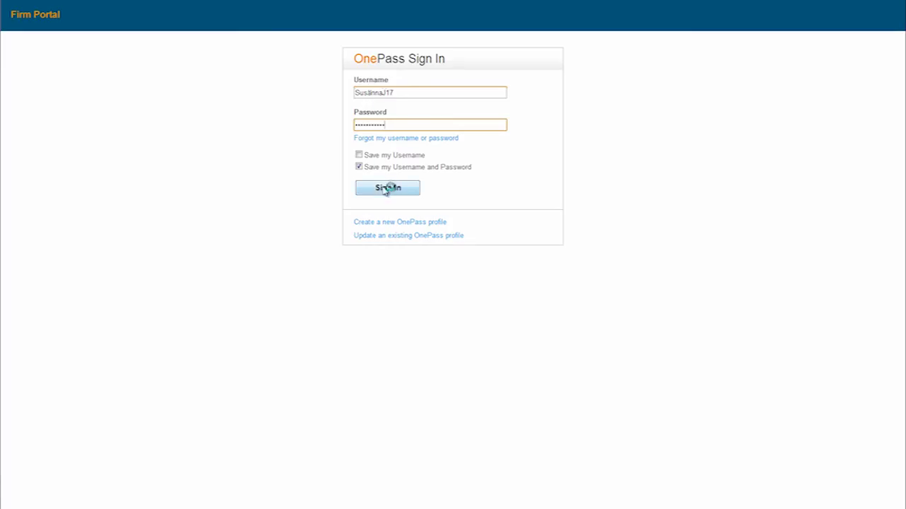
Sign in on the OnePass page and accept the subscriber agreement
click(382, 188)
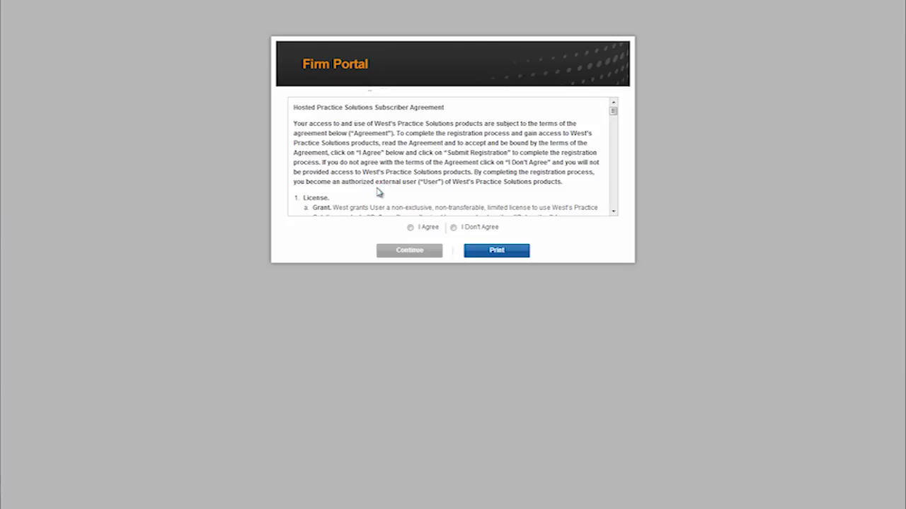
click(411, 228)
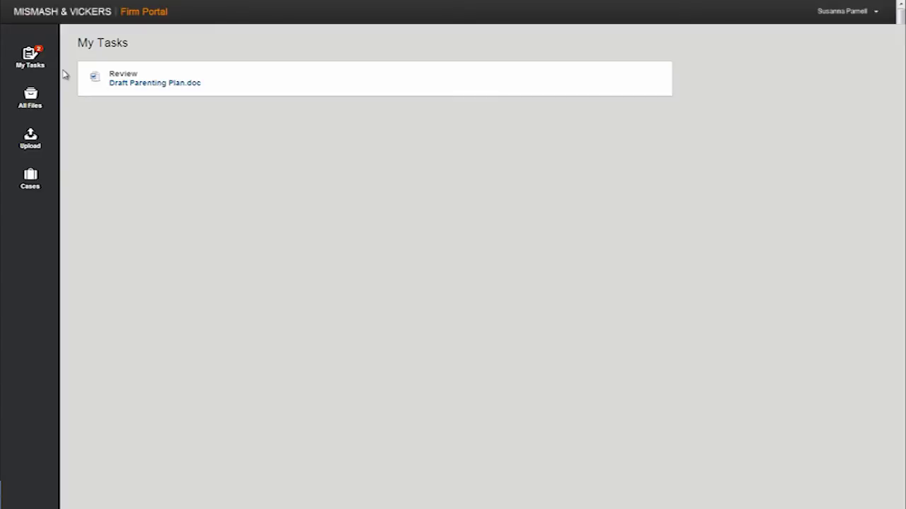
Browse the client's All Files list and the document Upload page in Firm Portal
click(35, 101)
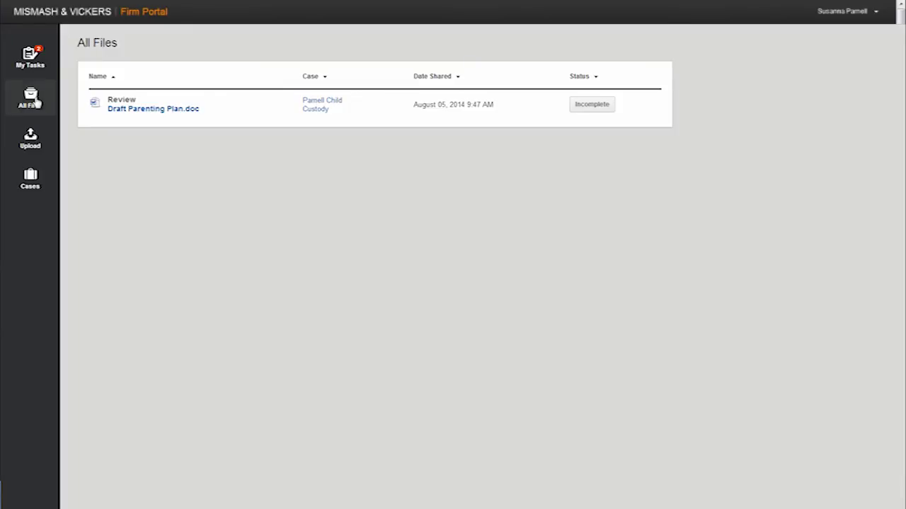
click(32, 136)
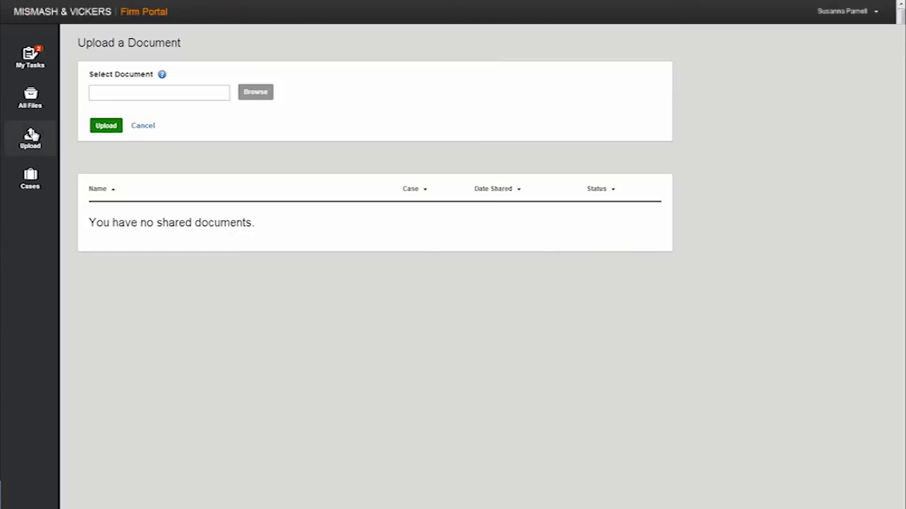
mouse_move(30, 177)
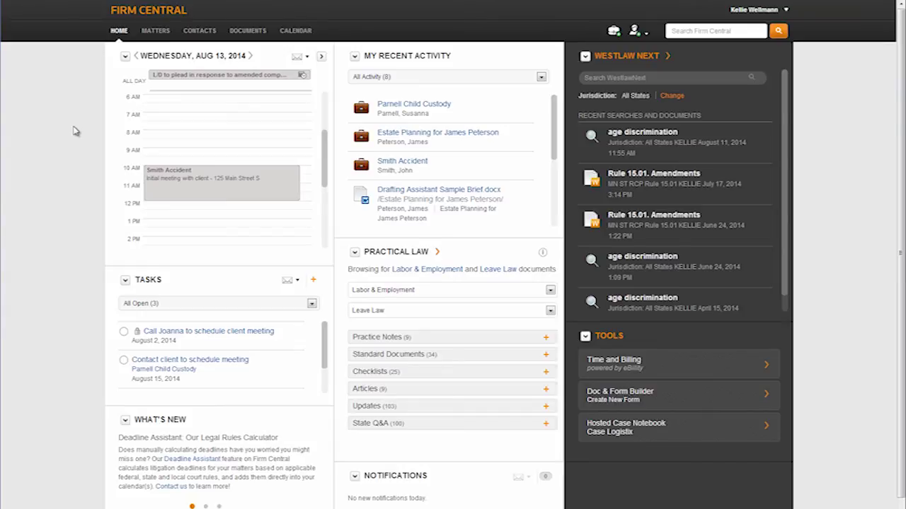
In Doc & Form Builder's Custom Forms, select Client Intake Form - California Litigation and start sharing it
click(623, 398)
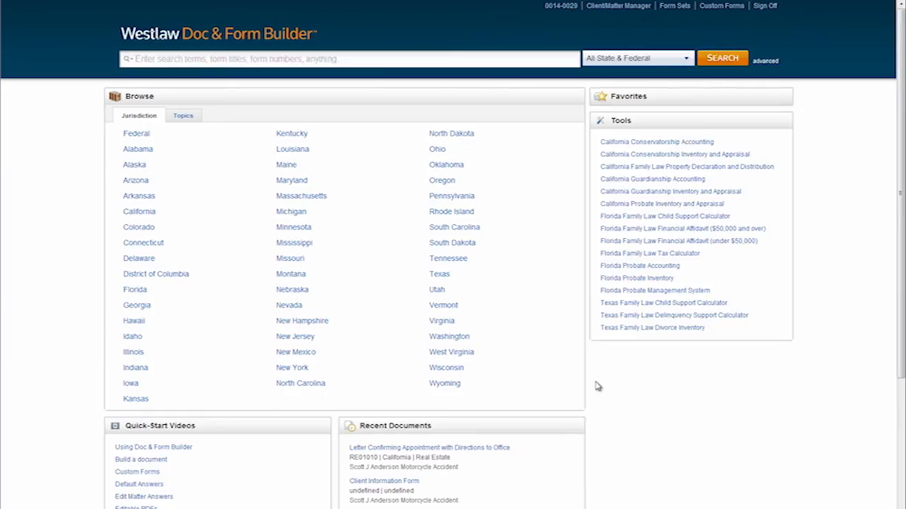
click(708, 8)
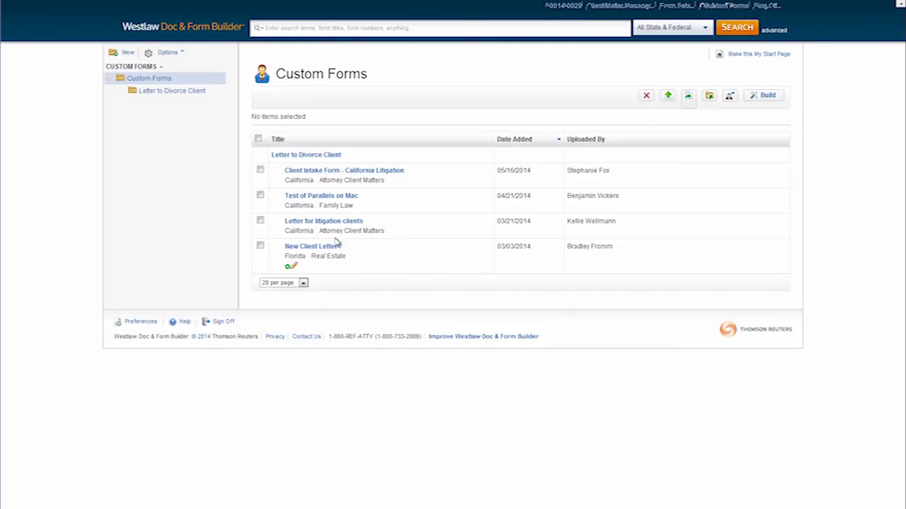
click(260, 170)
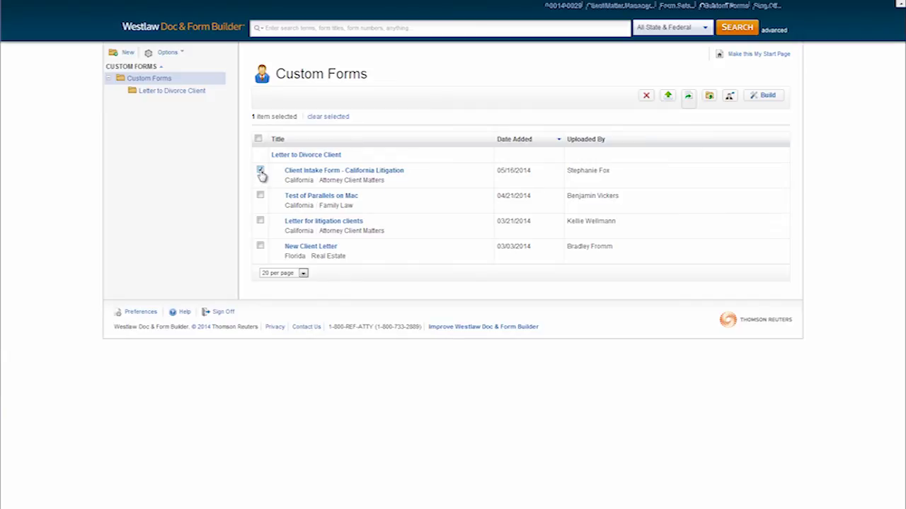
click(729, 96)
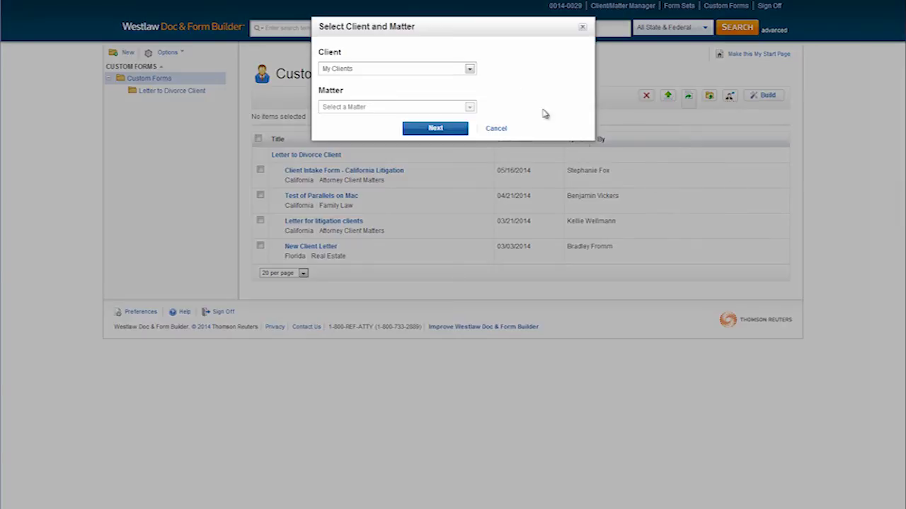
click(470, 69)
Choose the custody client and the Parnell Child Custody matter as the form's recipient
drag(471, 102, 474, 174)
click(350, 135)
click(470, 107)
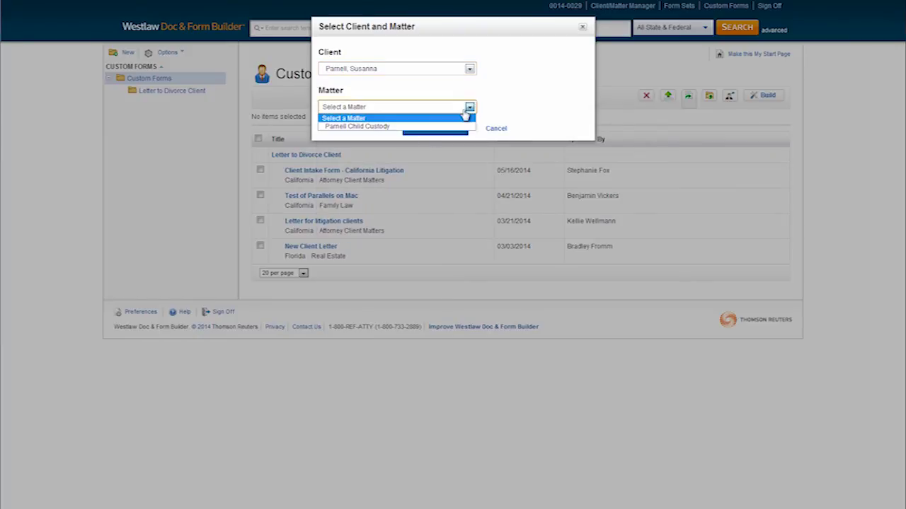
click(466, 126)
click(461, 128)
Send the intake form with the message 'Please complete this form.'
click(412, 133)
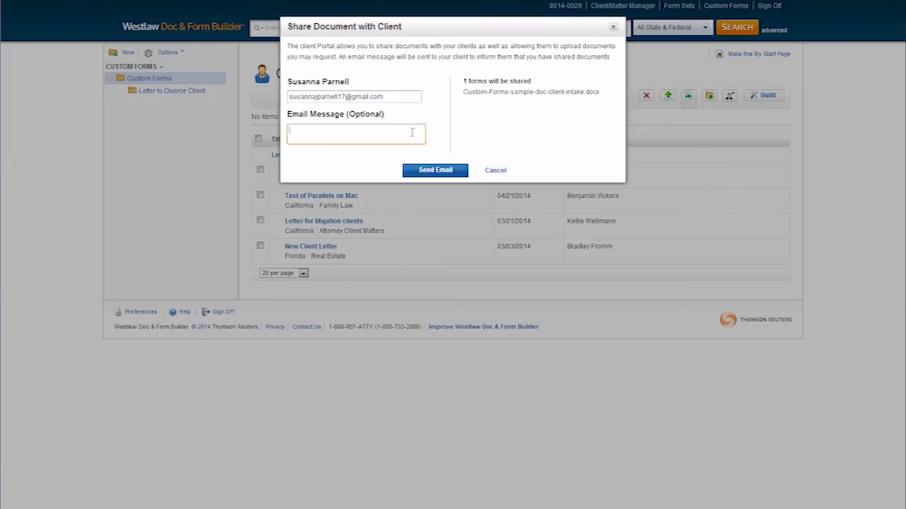
text(Please complete this form.)
click(431, 171)
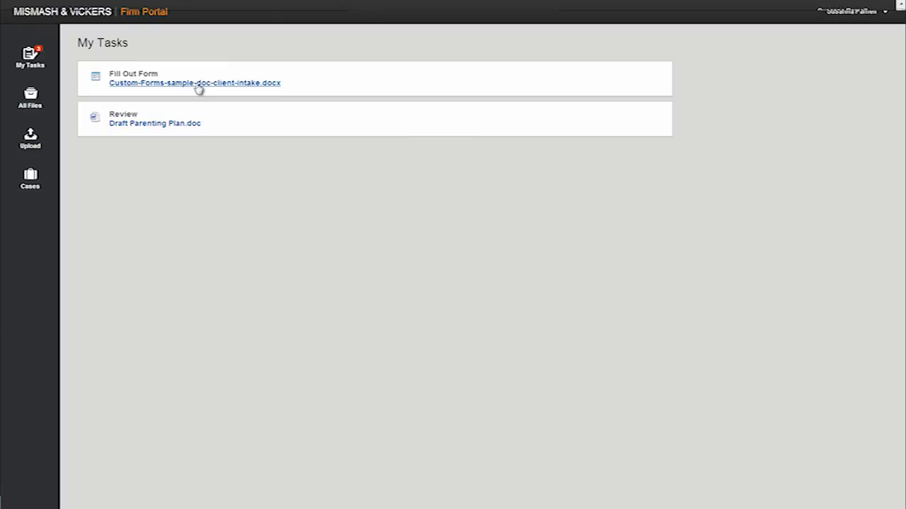
Open the Custom-Forms-sample-doc-client-intake.docx Fill Out Form task from My Tasks
click(198, 84)
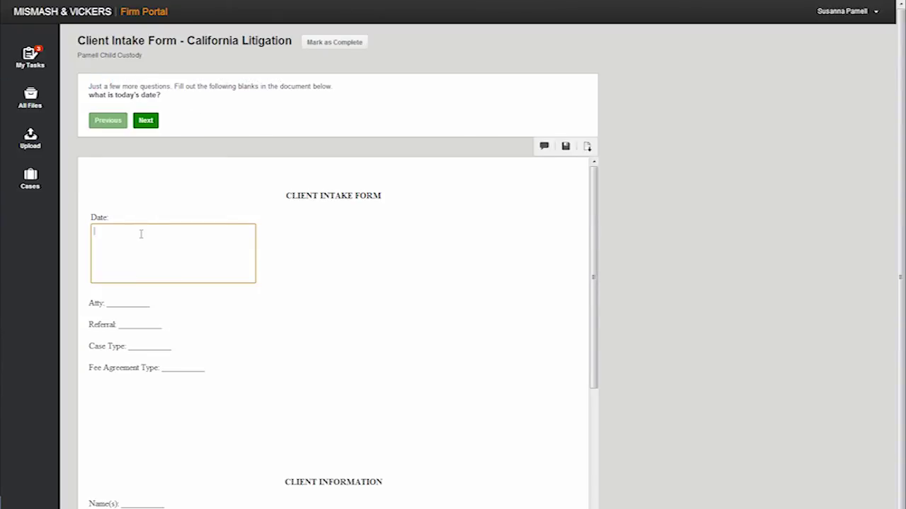